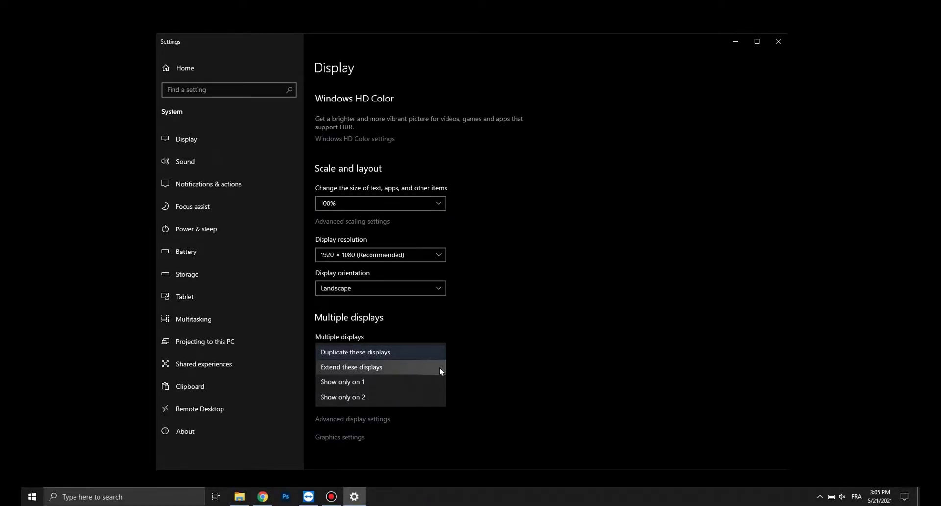
Extend the desktop onto the second display, keep the change, and turn off display mirroring.
click(439, 367)
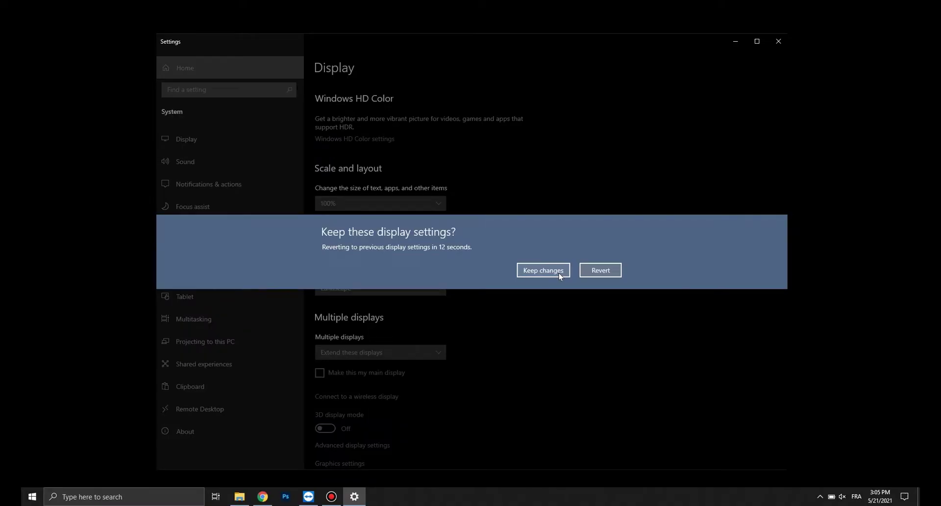
click(558, 273)
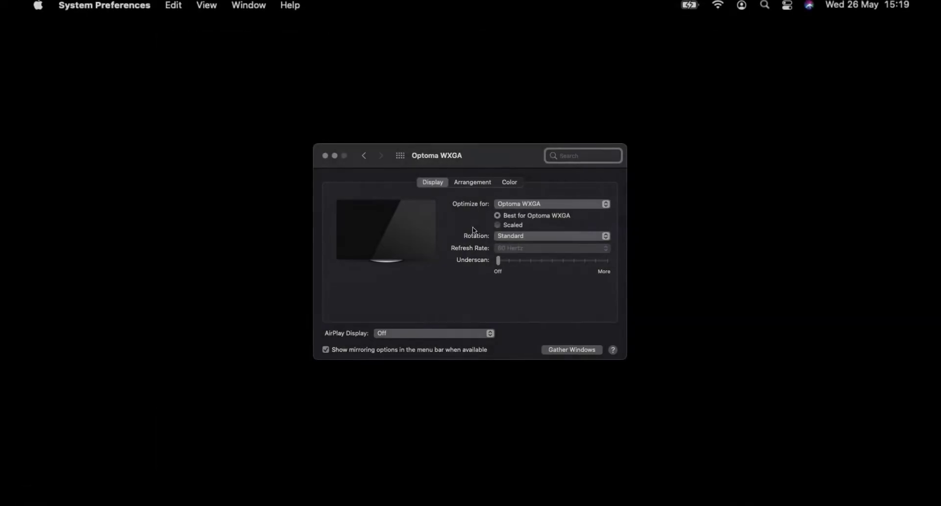
click(488, 183)
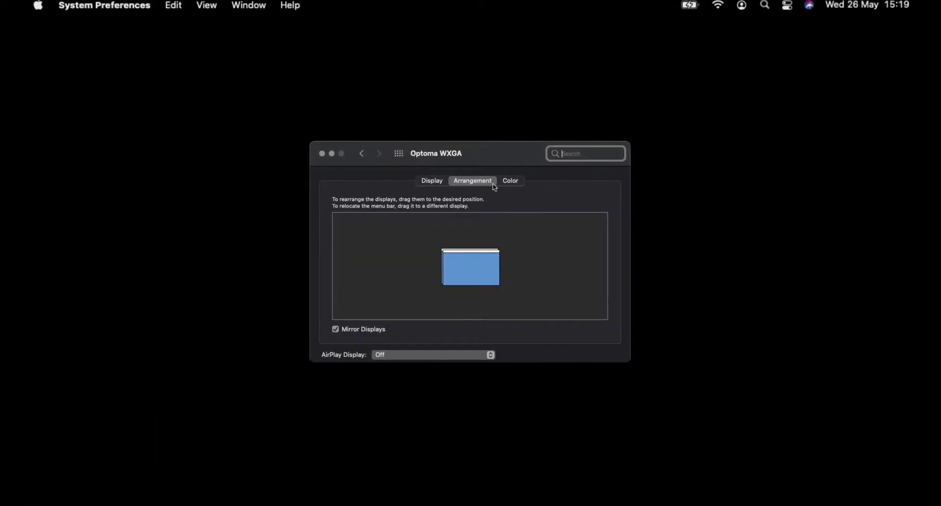
click(332, 332)
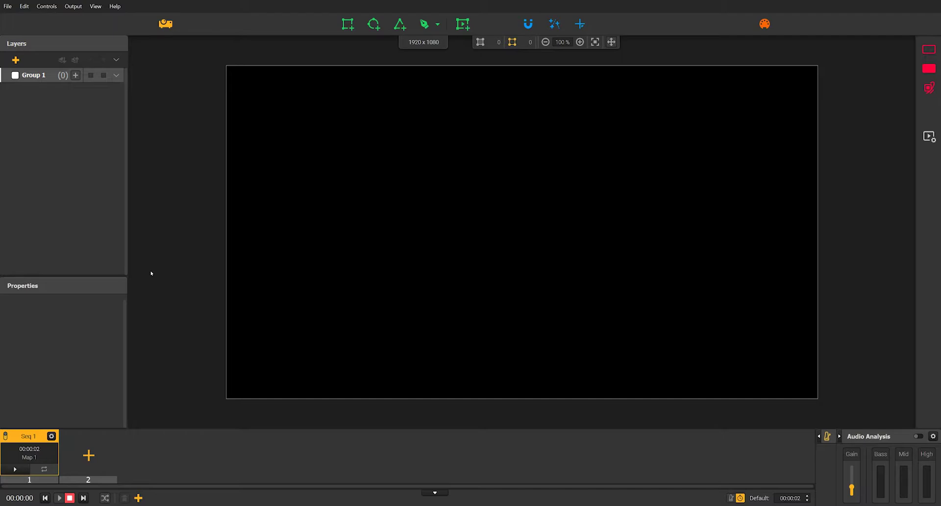
Change the canvas size from 1920 × 1080 to 1280 × 800 in Output Setup.
click(166, 25)
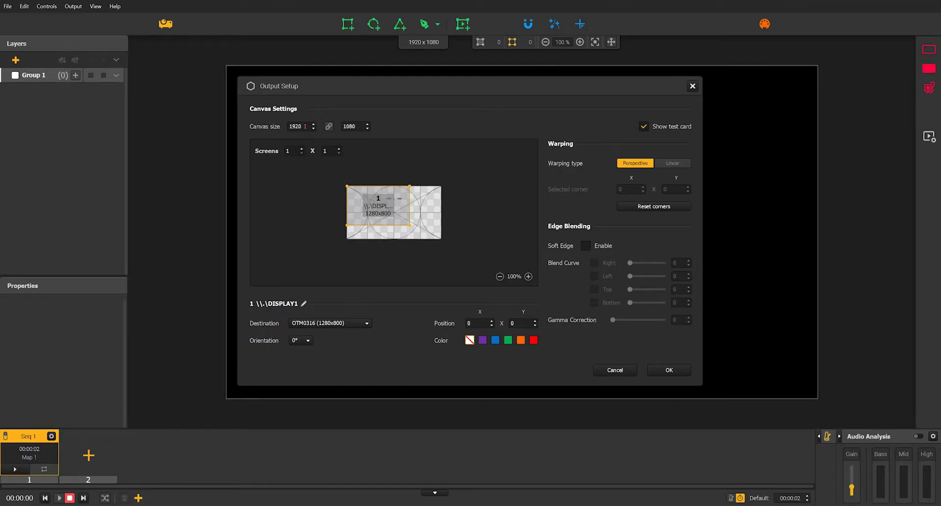
key(BackSpace)
key(BackSpace)
key(BackSpace)
key(BackSpace)
text(1280)
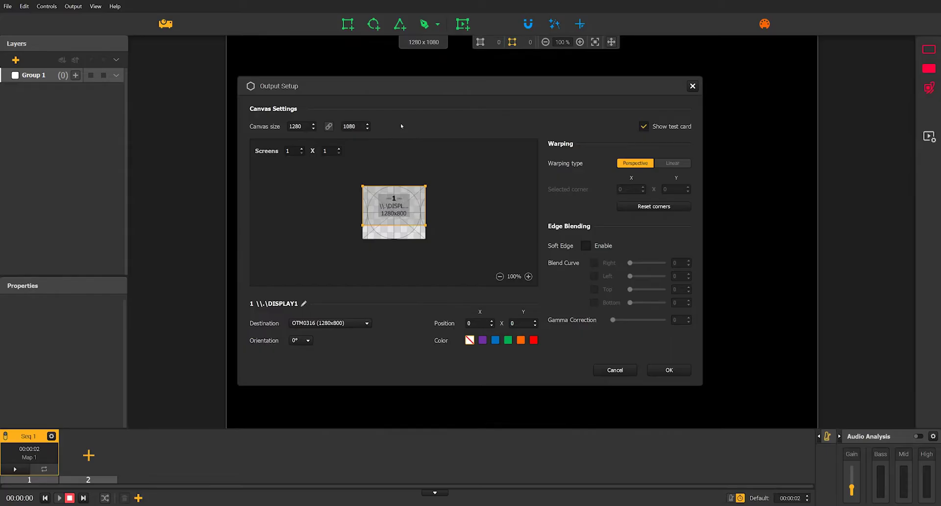
key(BackSpace)
key(BackSpace)
key(BackSpace)
key(BackSpace)
text(800)
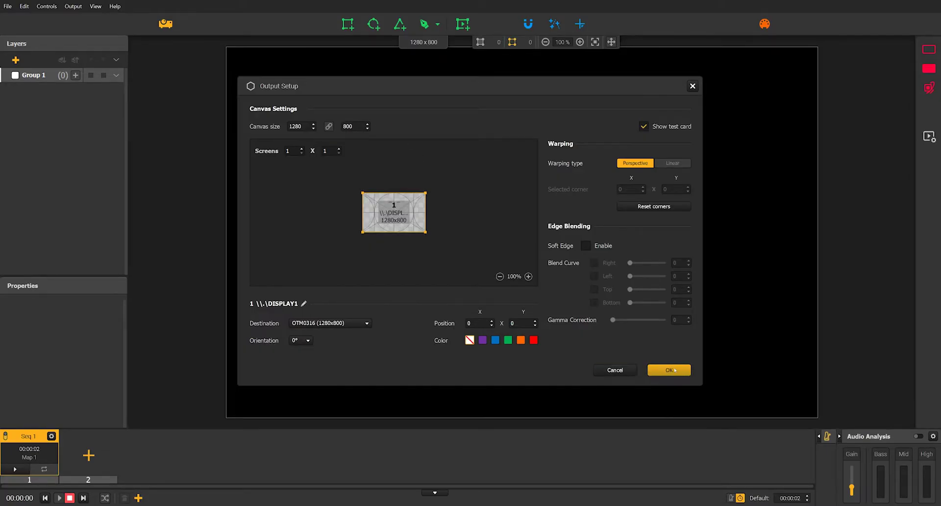
click(670, 370)
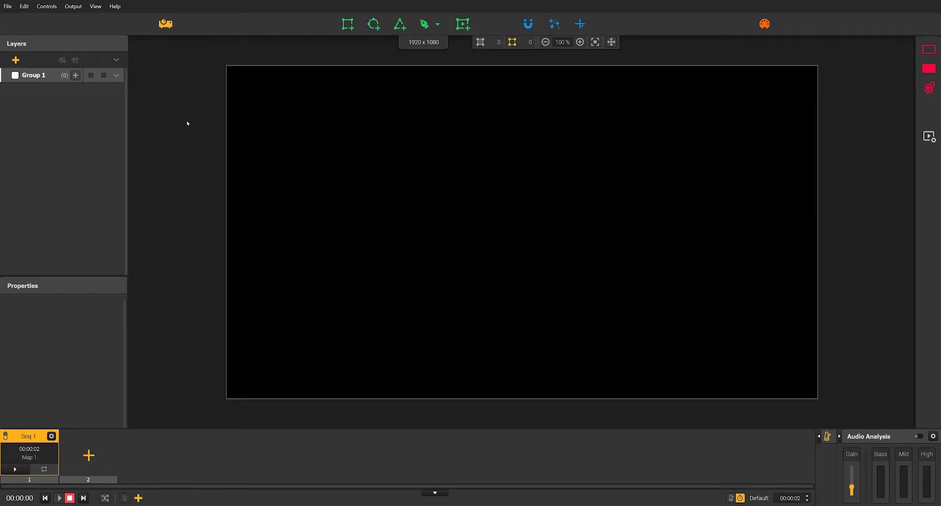
Reopen Output Setup and toggle Show test card off and back on.
click(167, 25)
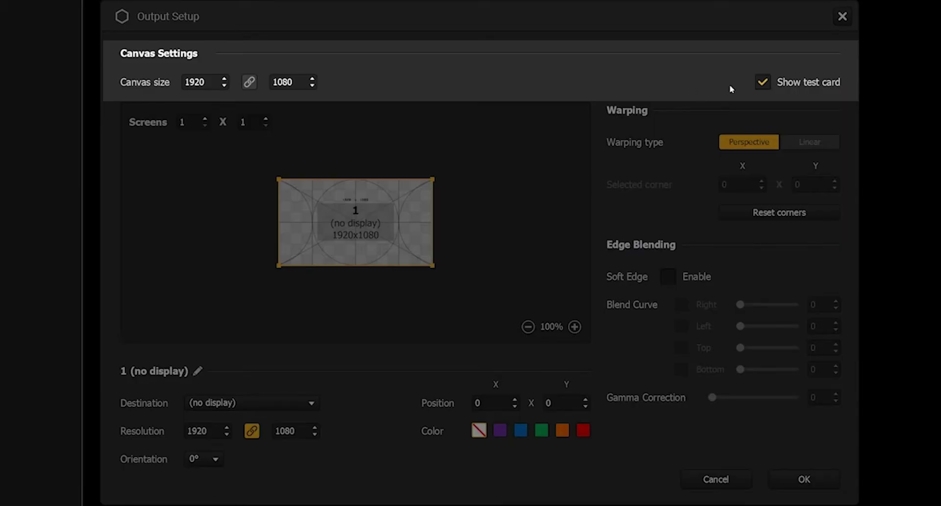
click(763, 82)
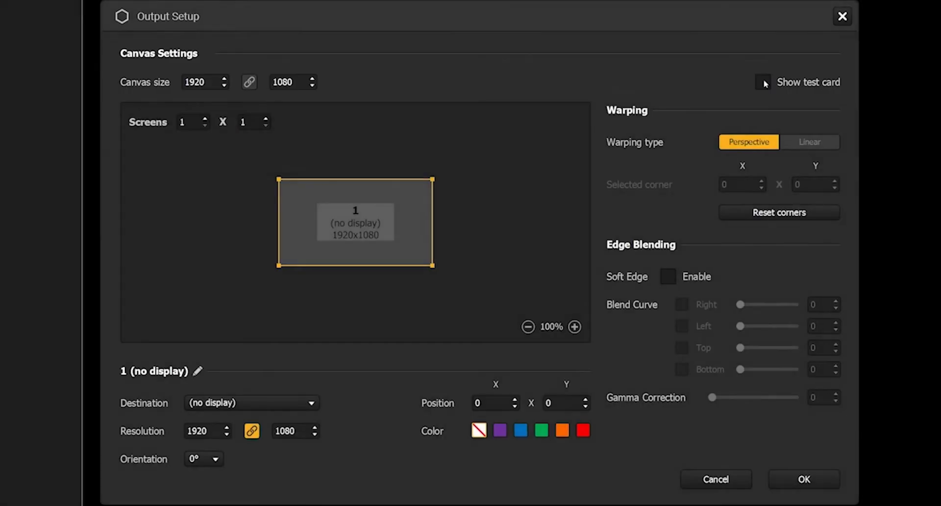
click(762, 82)
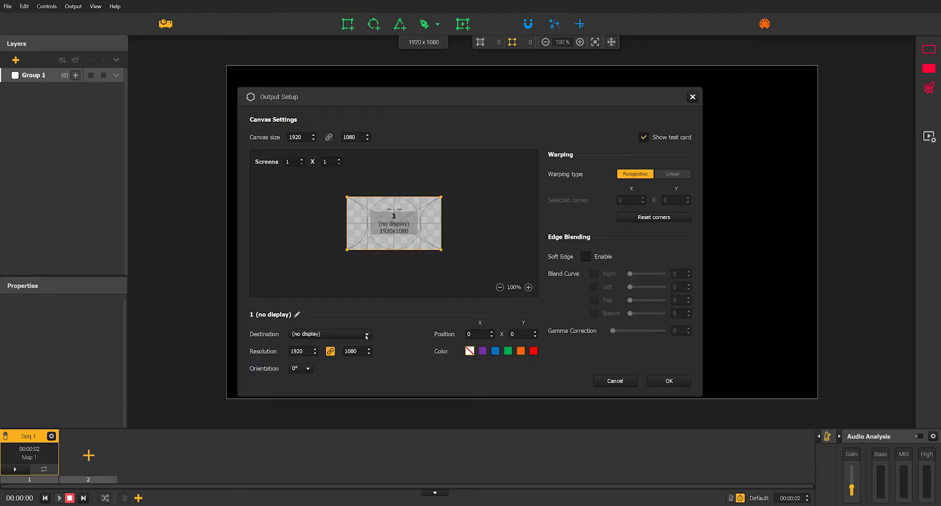
Set screen 1's destination to GSM7707 (1920x1080) and confirm the output settings.
click(367, 335)
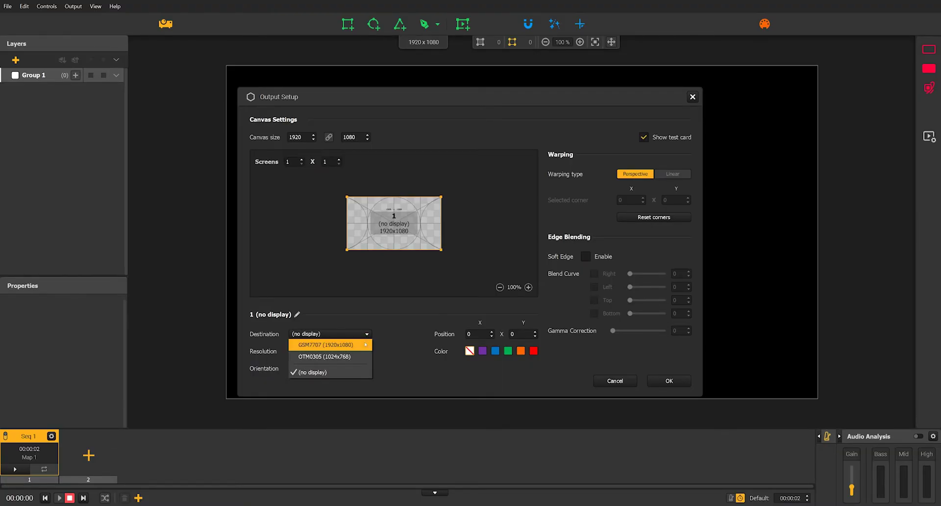
click(365, 345)
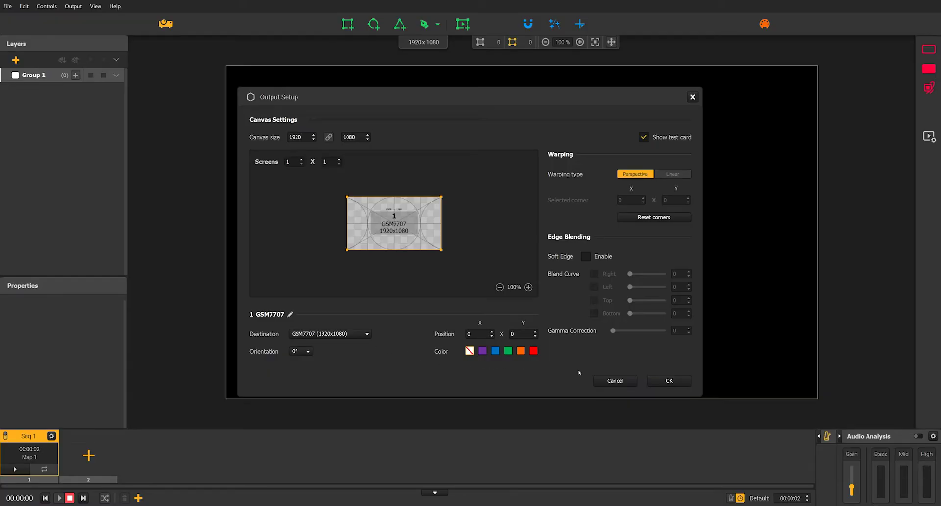
click(668, 380)
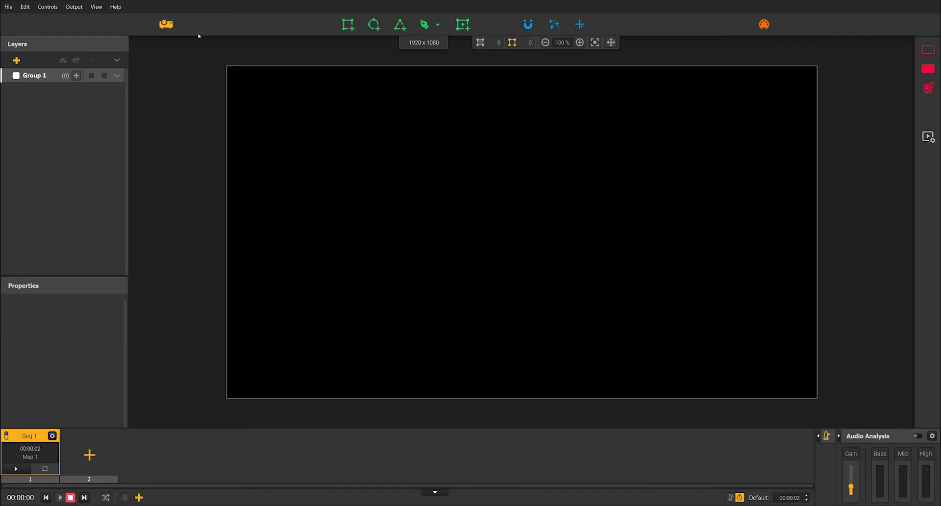
Add a second screen side by side (1 X 2) and widen the canvas to 3840.
click(167, 25)
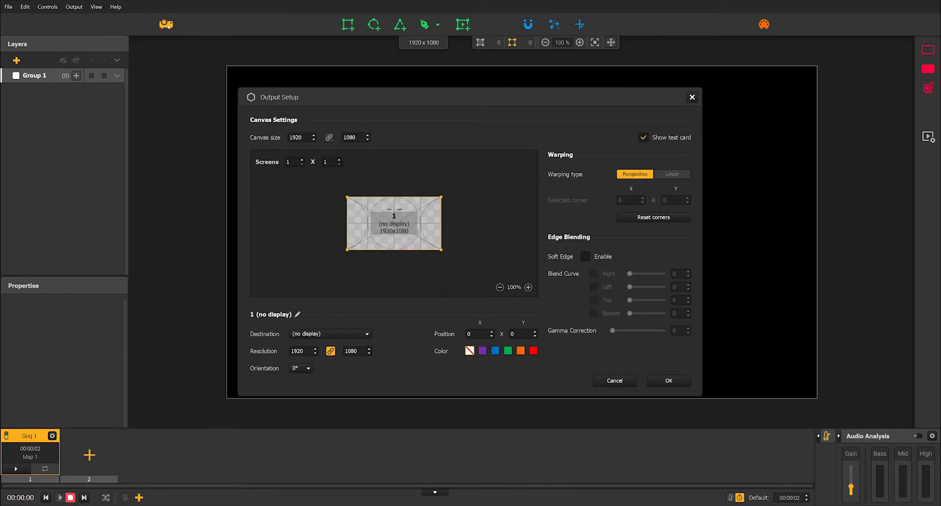
click(339, 159)
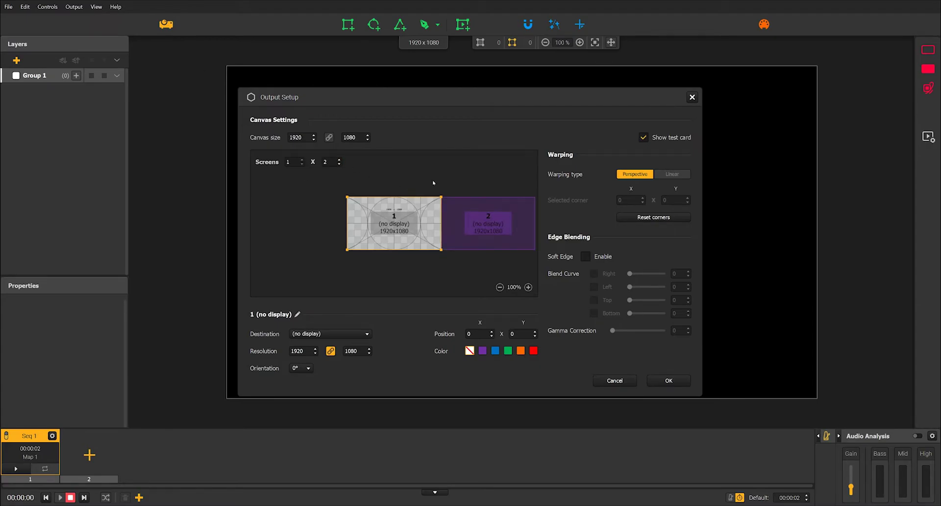
drag(433, 183, 319, 186)
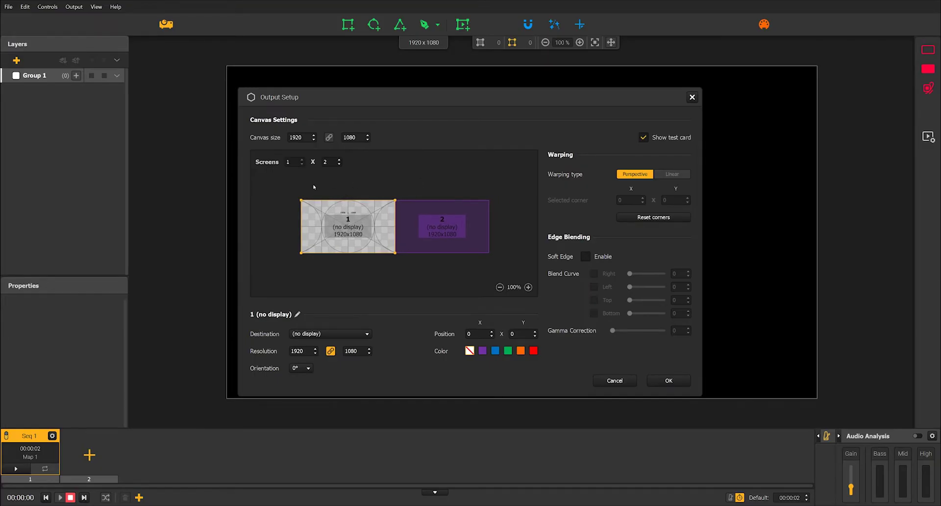
click(304, 138)
key(BackSpace)
key(BackSpace)
key(BackSpace)
key(BackSpace)
text(38)
text(40)
click(354, 143)
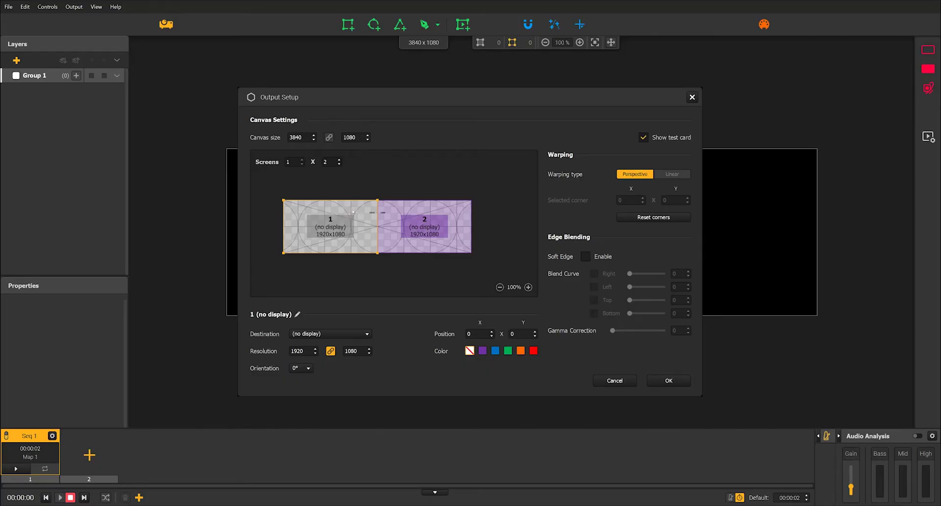
Assign screen 1 to OTM0316 and screen 2 to OTM0305, then confirm.
click(361, 333)
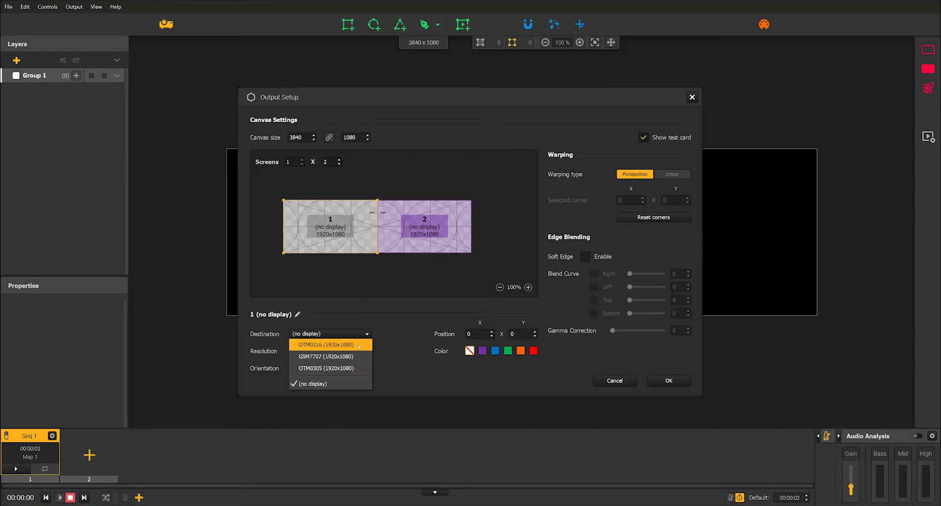
click(358, 344)
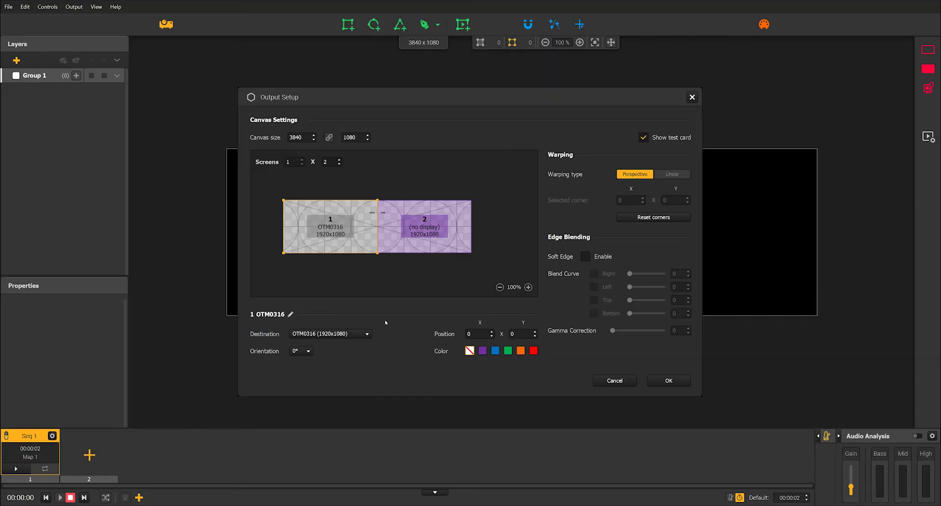
click(424, 230)
click(361, 333)
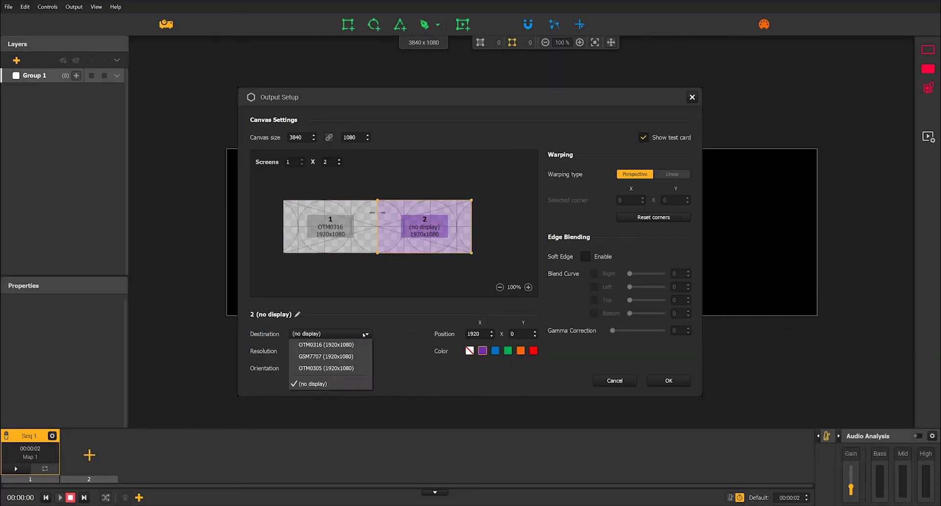
click(358, 369)
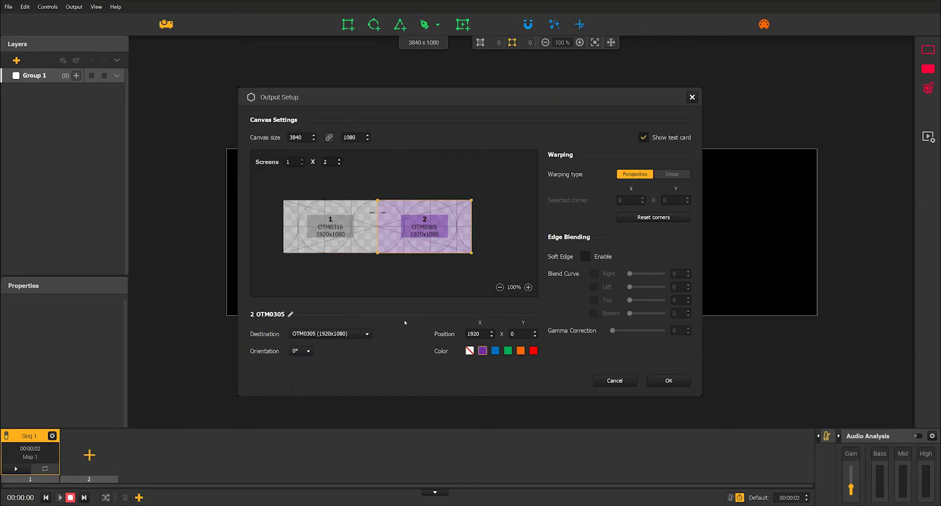
click(668, 380)
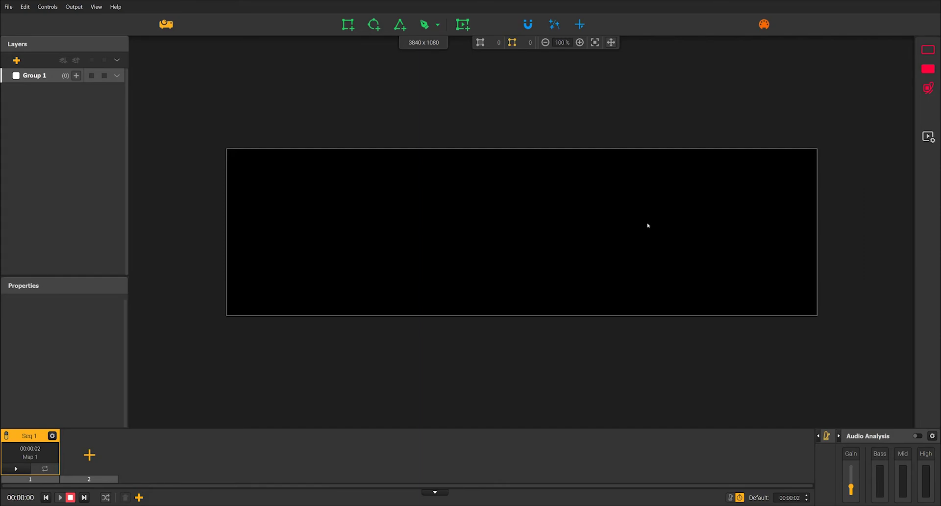
Enable Soft Edge blending and shift screen 1 right to overlap screen 2.
click(169, 26)
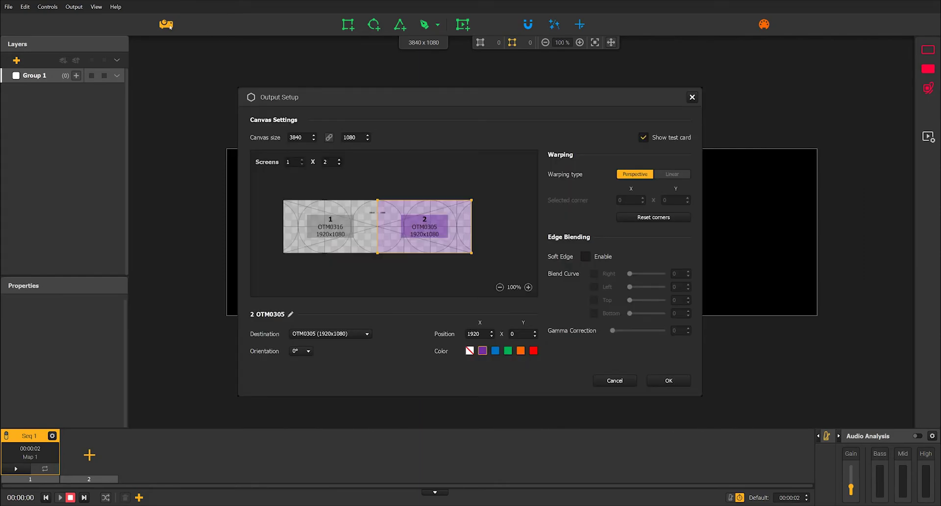
click(586, 256)
drag(331, 234, 334, 235)
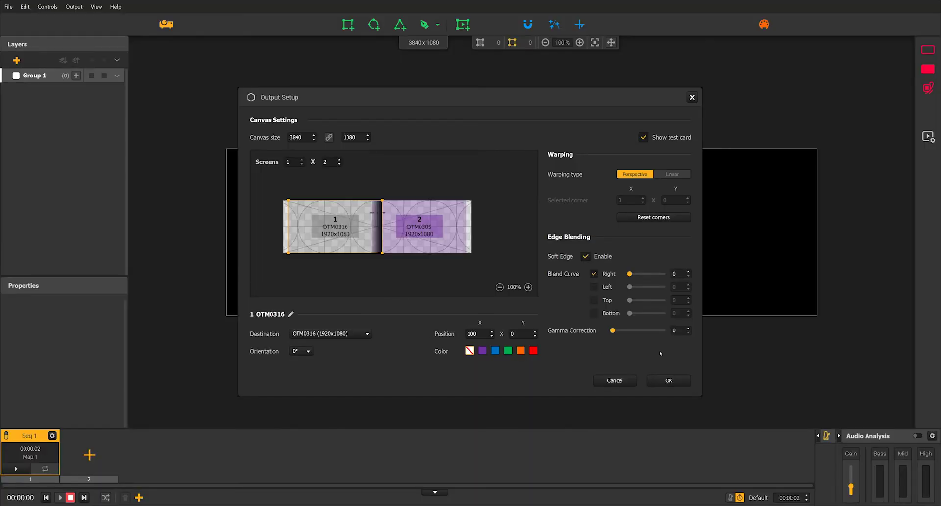
click(669, 380)
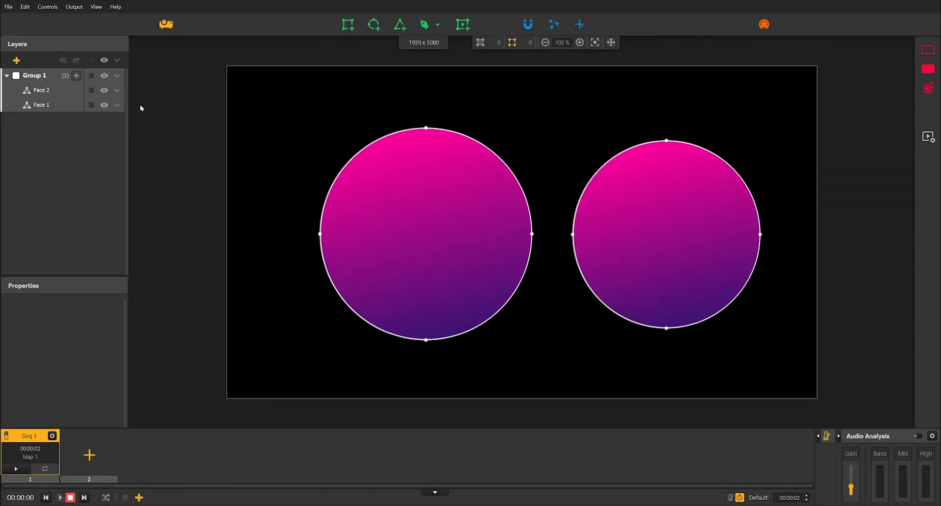
click(75, 8)
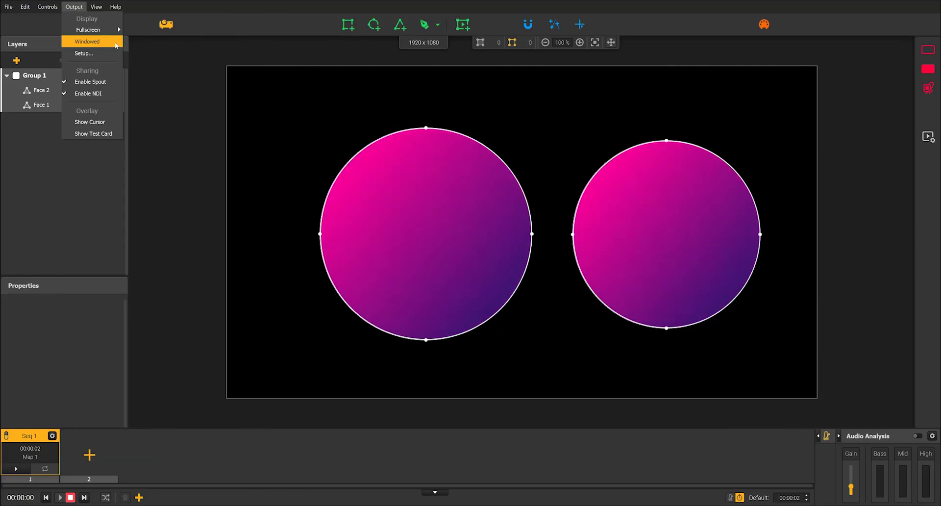
click(116, 45)
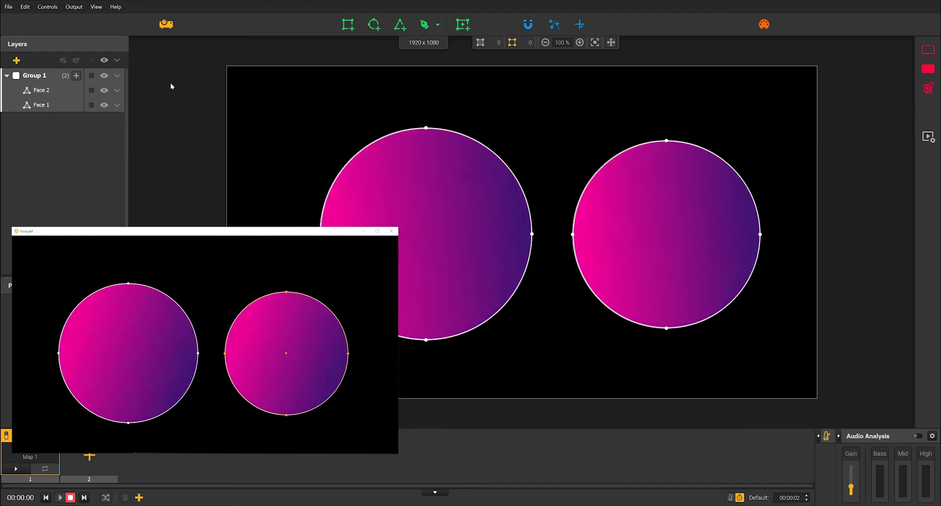
key(alt+F4)
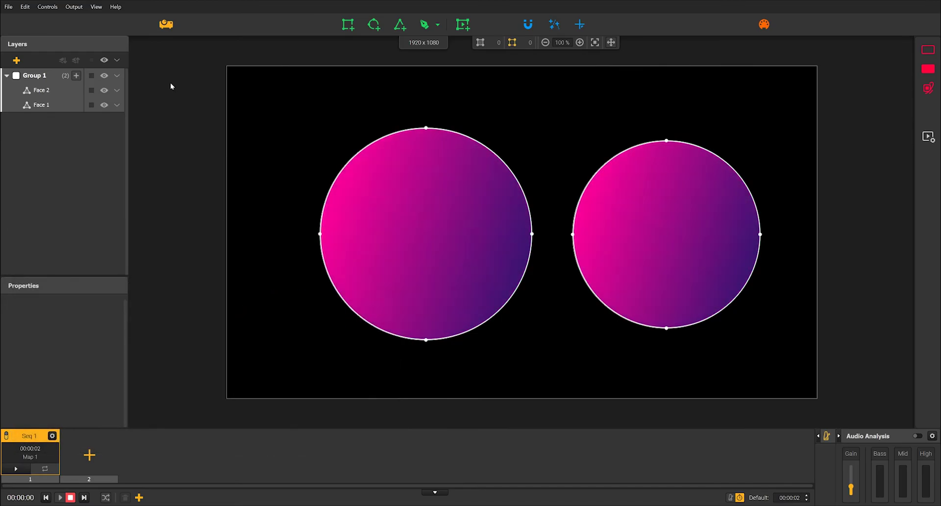